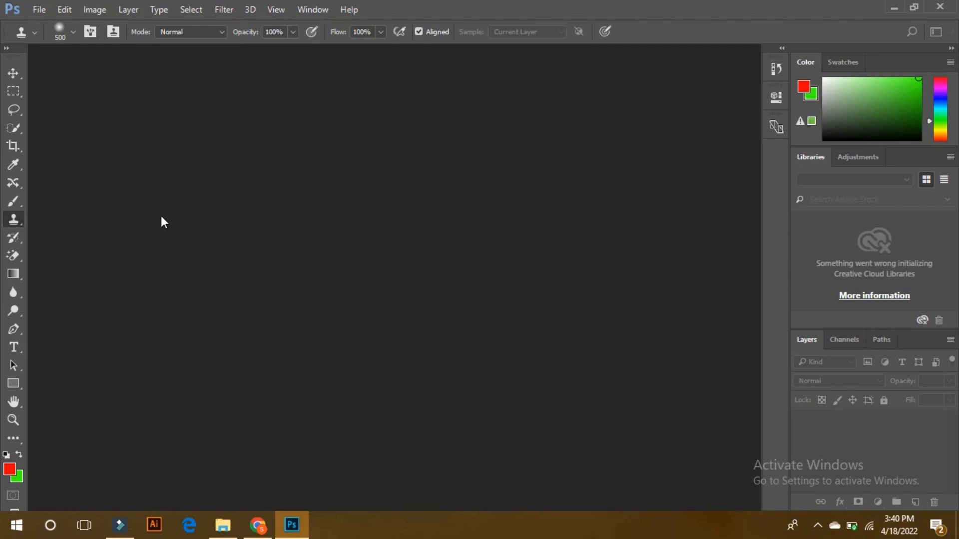
# - Open the photo joanna-kosinska-RE-8WswW95o-unsplash from the Downloads folder as a document in Photoshop
pyautogui.click(222, 525)
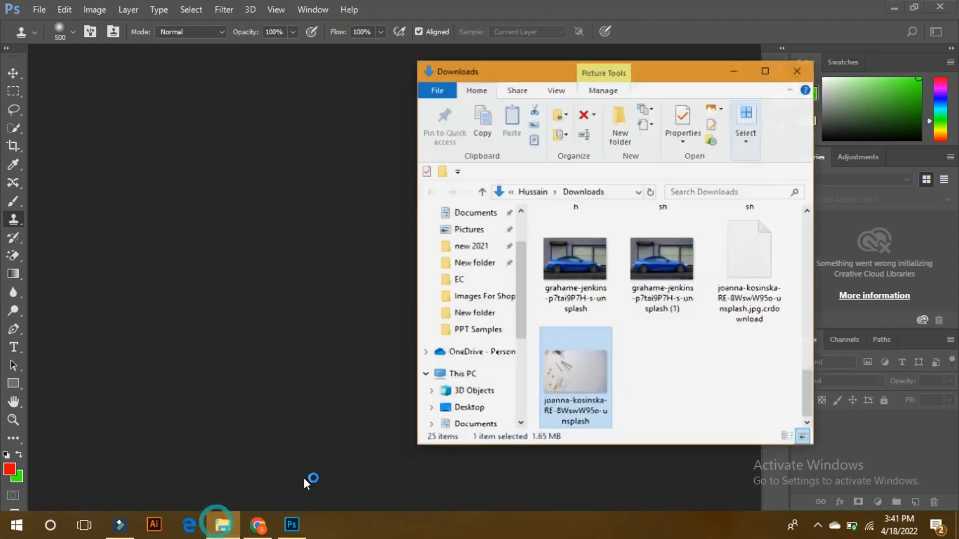
pyautogui.moveTo(577, 373); pyautogui.dragTo(280, 295)
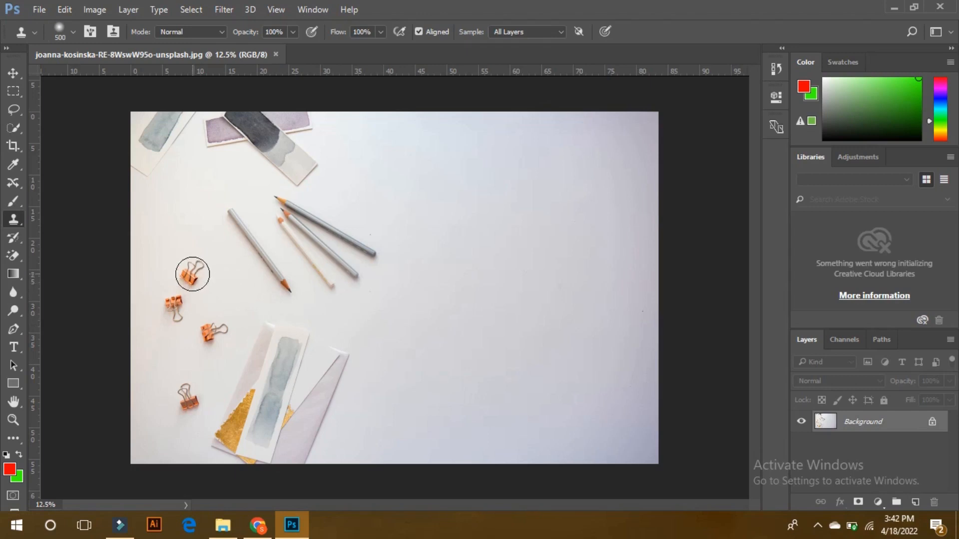
# - Sample the uppermost binder clip with the Clone Stamp and clone it onto the blank area just above it
pyautogui.keyDown('alt'); pyautogui.click(192, 274); pyautogui.keyUp('alt')
pyautogui.click(192, 274)
pyautogui.click(172, 234)
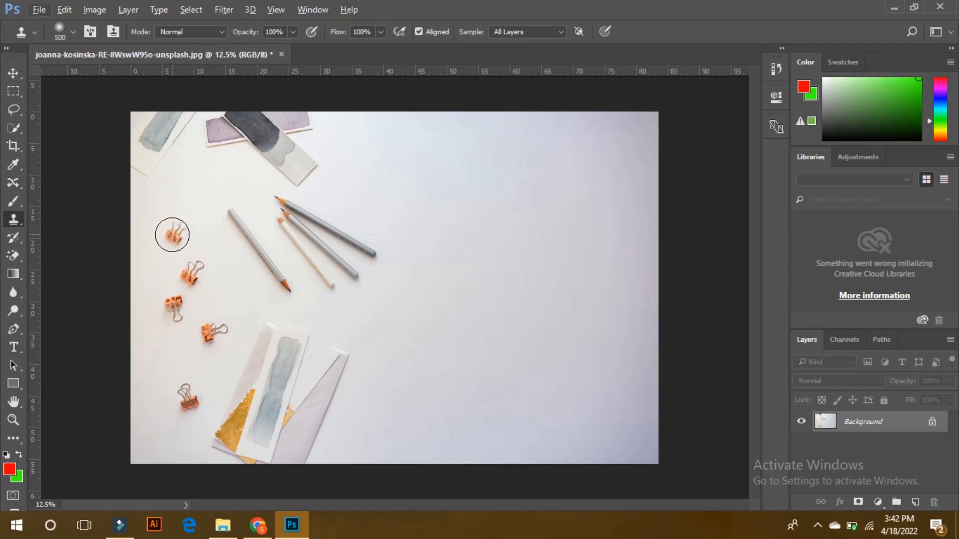
pyautogui.moveTo(173, 231); pyautogui.dragTo(178, 232)
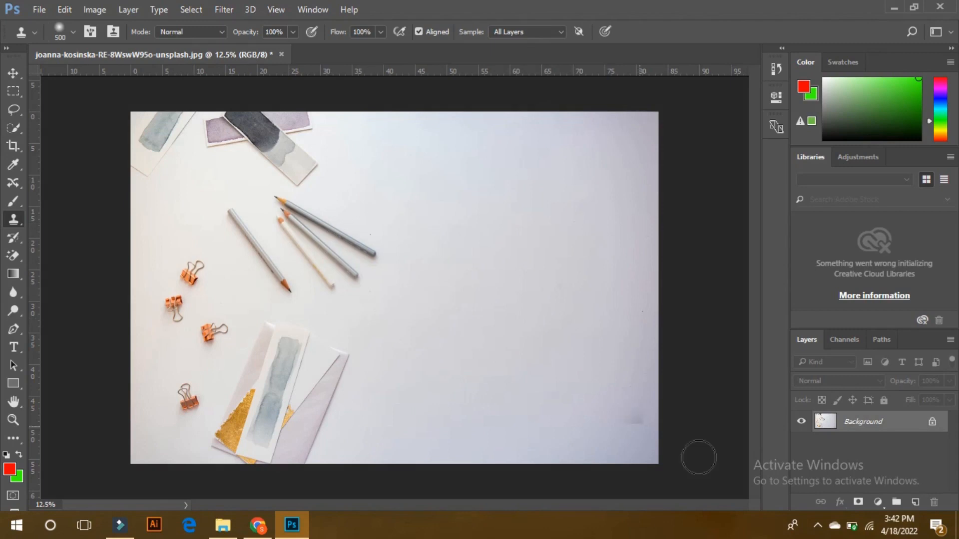
# - Create a new empty layer and set the Clone Stamp to sample Current Layer
pyautogui.click(909, 504)
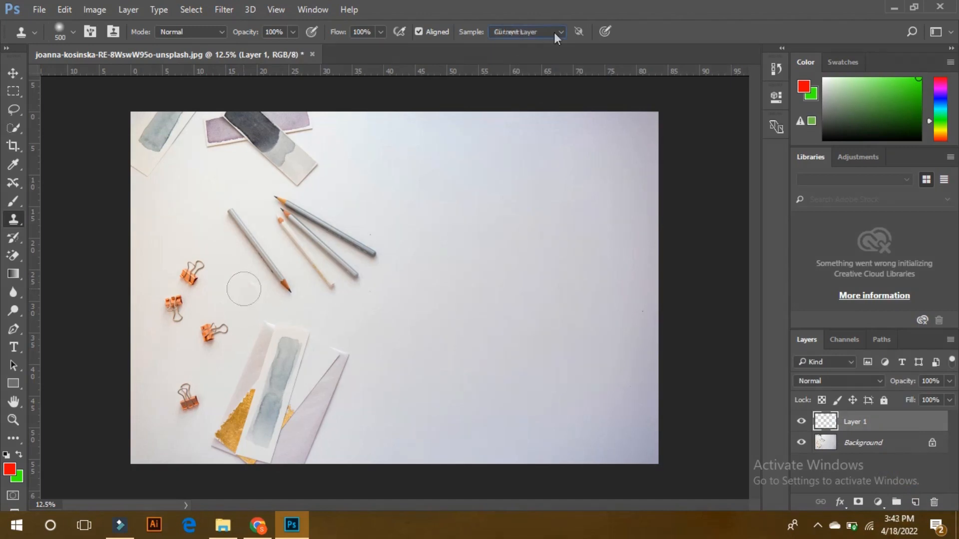
pyautogui.click(535, 30)
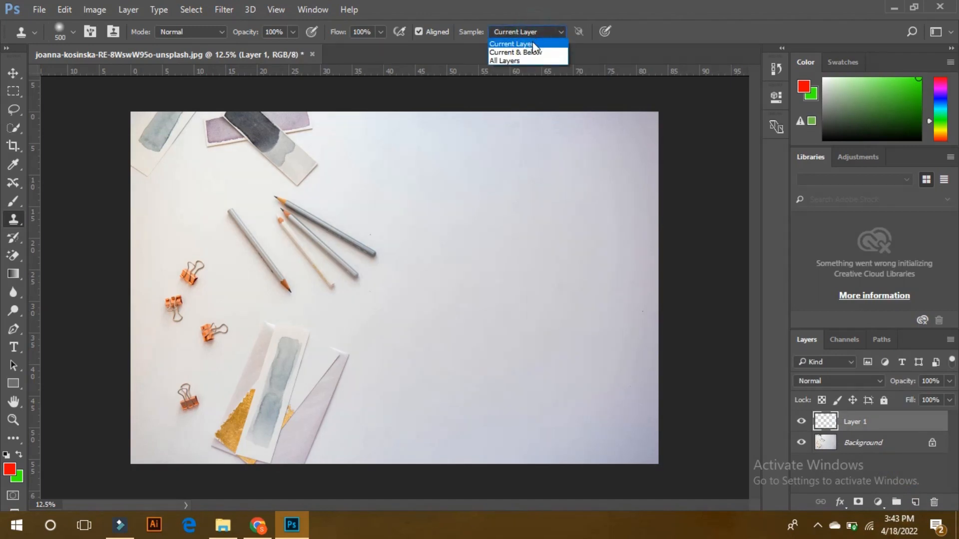
pyautogui.click(539, 46)
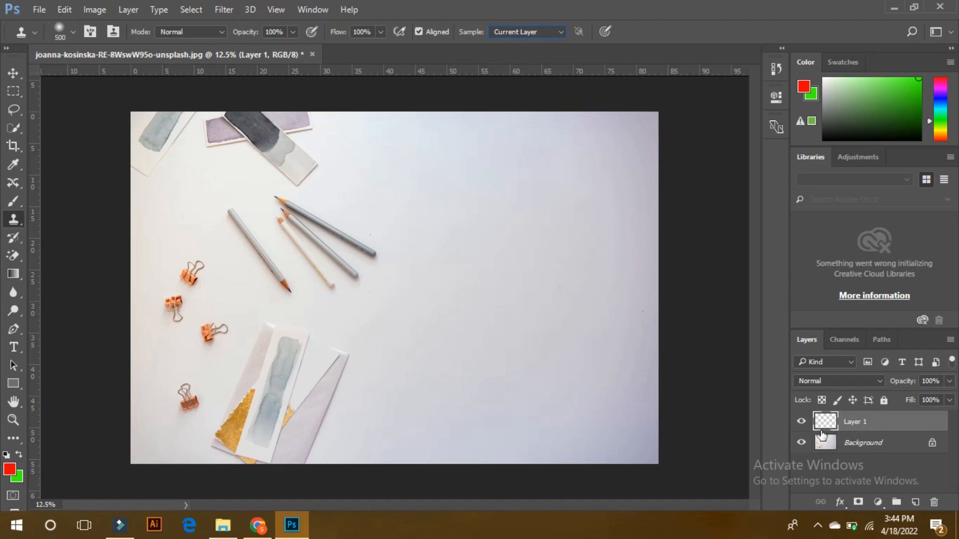
# - Toggle the Background's visibility and try to clone the uppermost binder clip into the blank area while sampling only the empty layer
pyautogui.click(801, 442)
pyautogui.click(801, 442)
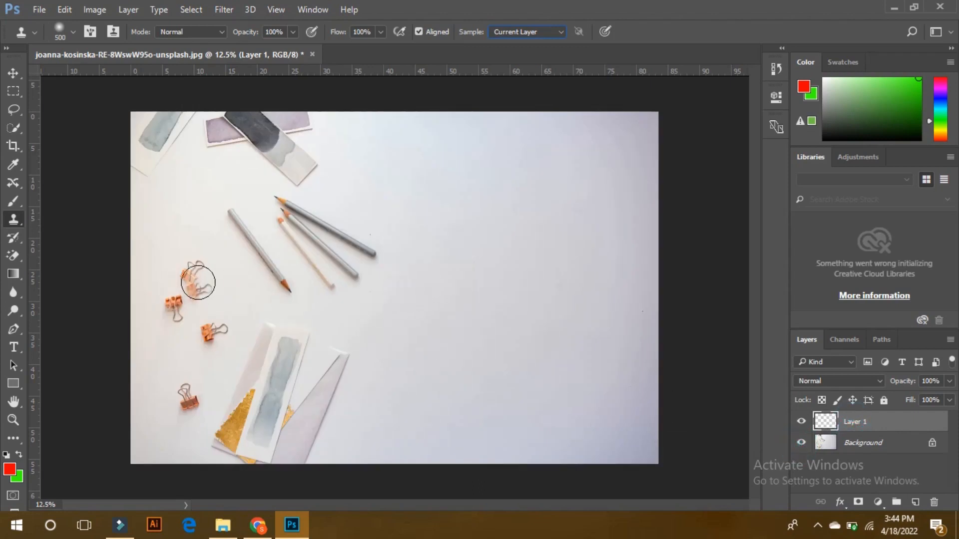
pyautogui.keyDown('alt'); pyautogui.click(192, 274); pyautogui.keyUp('alt')
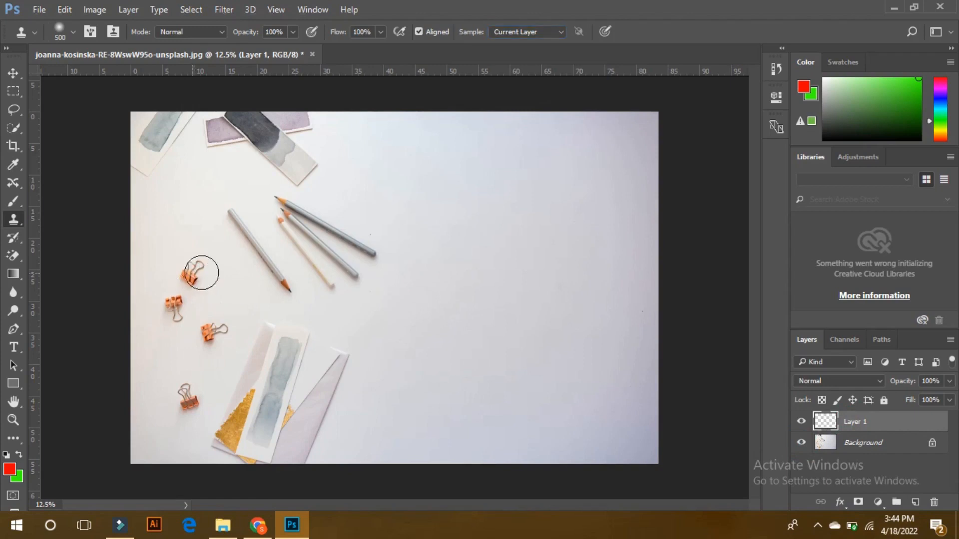
pyautogui.moveTo(460, 285)
pyautogui.mouseDown()
pyautogui.moveTo(497, 274)
pyautogui.moveTo(463, 285)
pyautogui.moveTo(464, 276)
pyautogui.moveTo(456, 290)
pyautogui.moveTo(458, 276)
pyautogui.moveTo(482, 276)
pyautogui.moveTo(448, 290)
pyautogui.moveTo(454, 271)
pyautogui.moveTo(472, 270)
pyautogui.mouseUp()
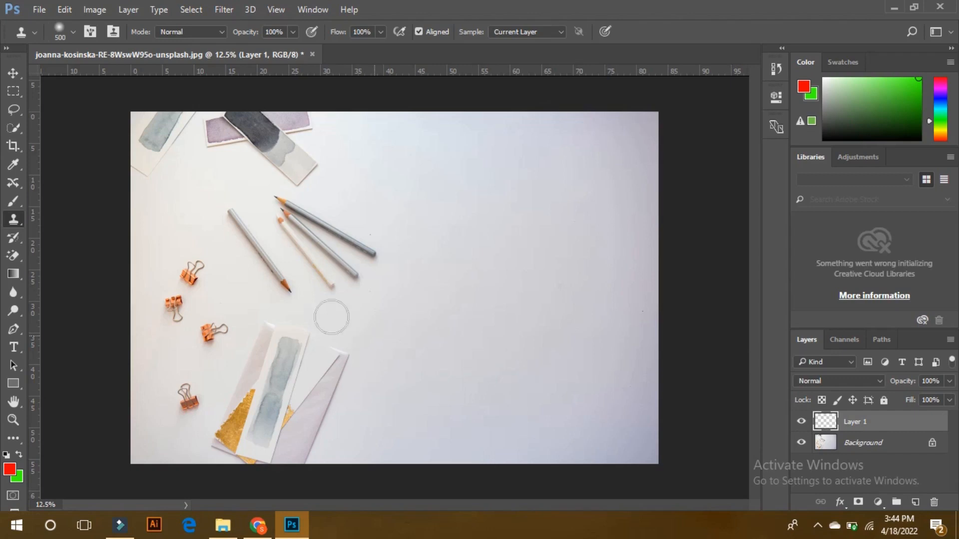
pyautogui.moveTo(400, 283)
pyautogui.mouseDown()
pyautogui.moveTo(493, 277)
pyautogui.moveTo(463, 289)
pyautogui.mouseUp()
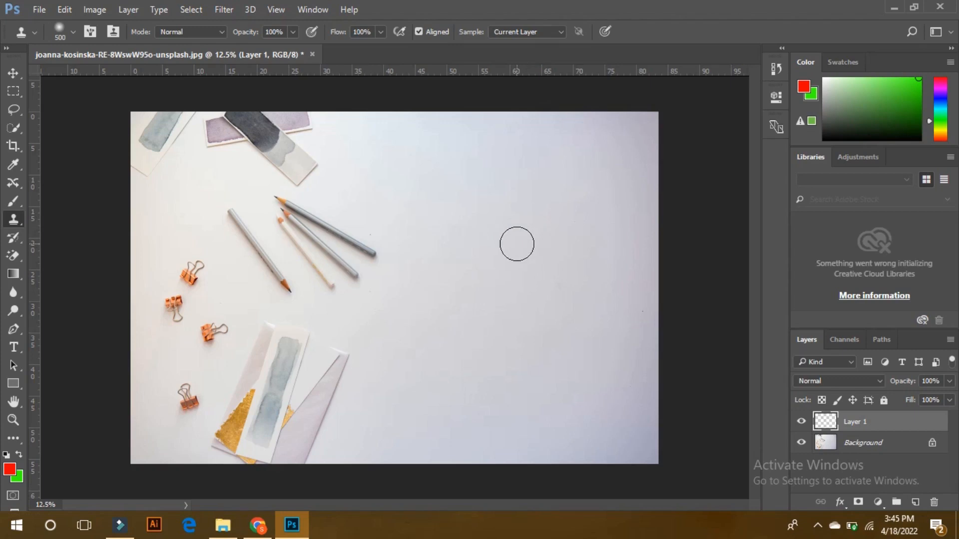
# - Set sampling to Current & Below, clone the uppermost binder clip onto the middle of the photo, and undo the stray stamp
pyautogui.click(510, 31)
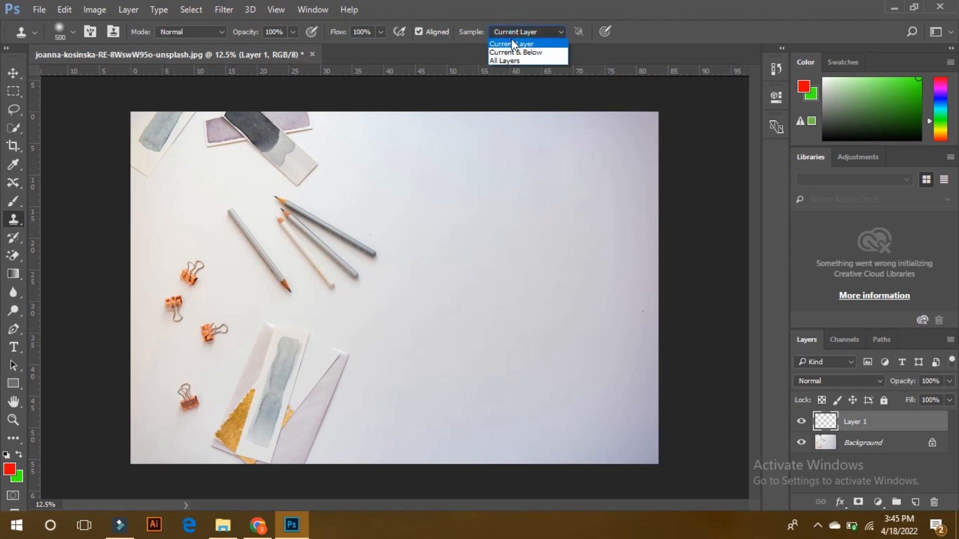
pyautogui.click(514, 52)
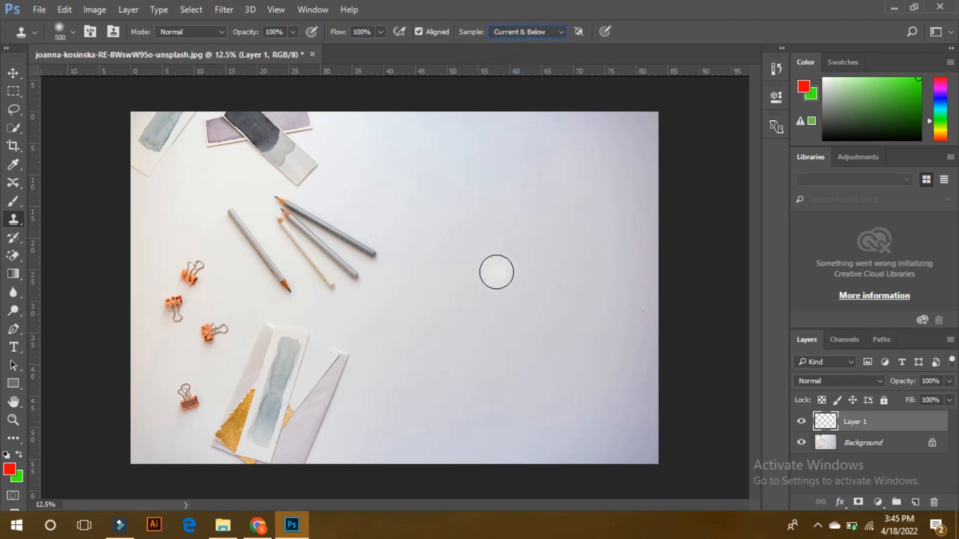
pyautogui.keyDown('alt'); pyautogui.click(197, 269); pyautogui.keyUp('alt')
pyautogui.click(467, 287)
pyautogui.moveTo(469, 293)
pyautogui.mouseDown()
pyautogui.moveTo(454, 287)
pyautogui.moveTo(462, 283)
pyautogui.mouseUp()
pyautogui.click(525, 125)
pyautogui.hotkey('ctrl', 'z')
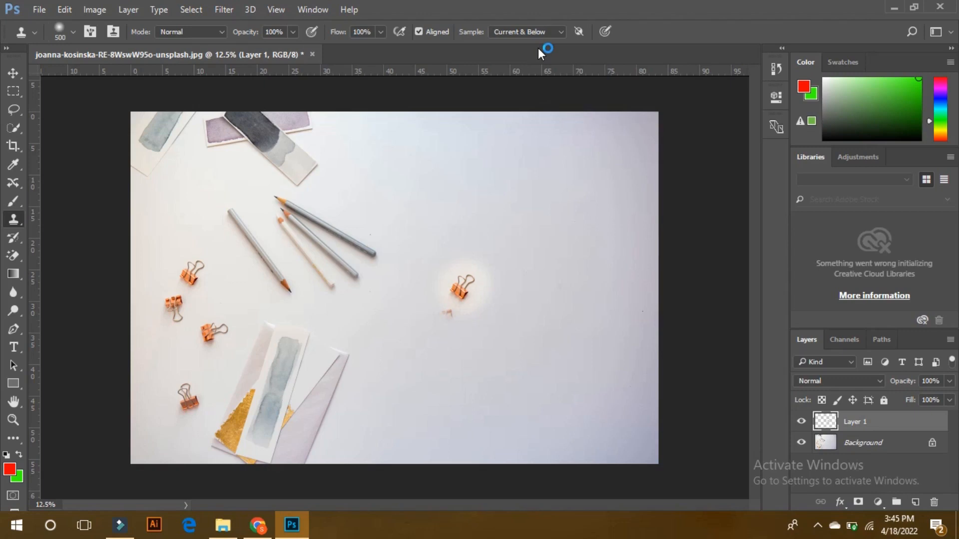
# - Set the Clone Stamp to sample All Layers and add three empty layers above Layer 1
pyautogui.click(502, 32)
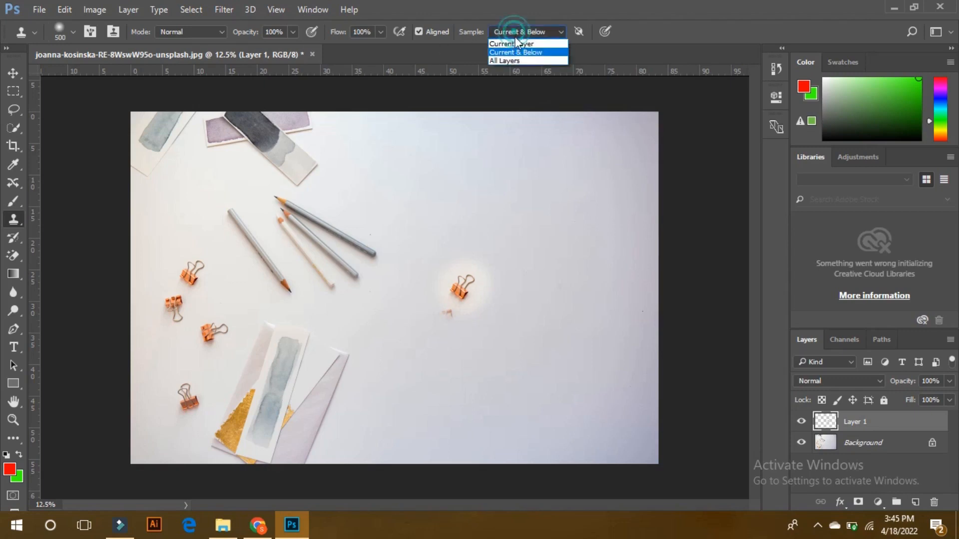
pyautogui.click(514, 61)
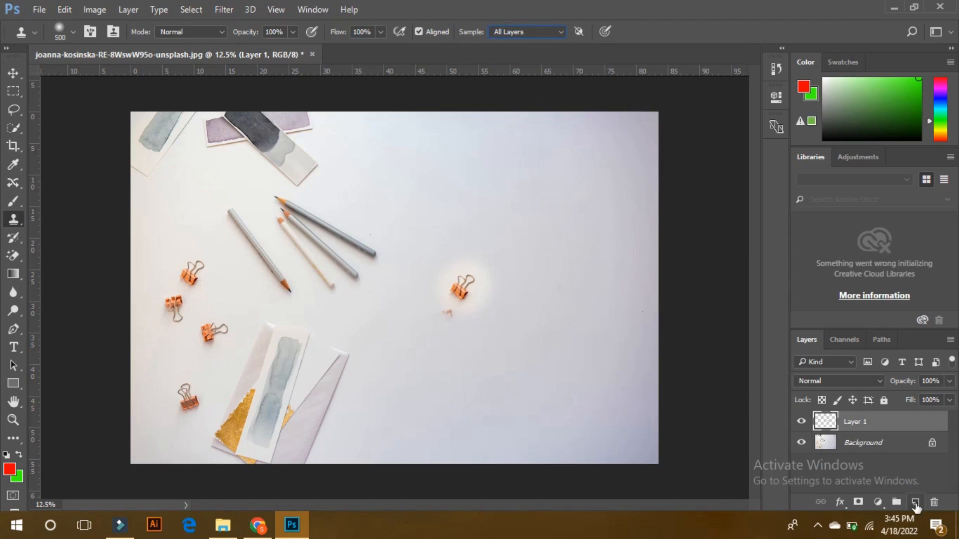
pyautogui.click(916, 502)
pyautogui.click(915, 502)
pyautogui.click(916, 502)
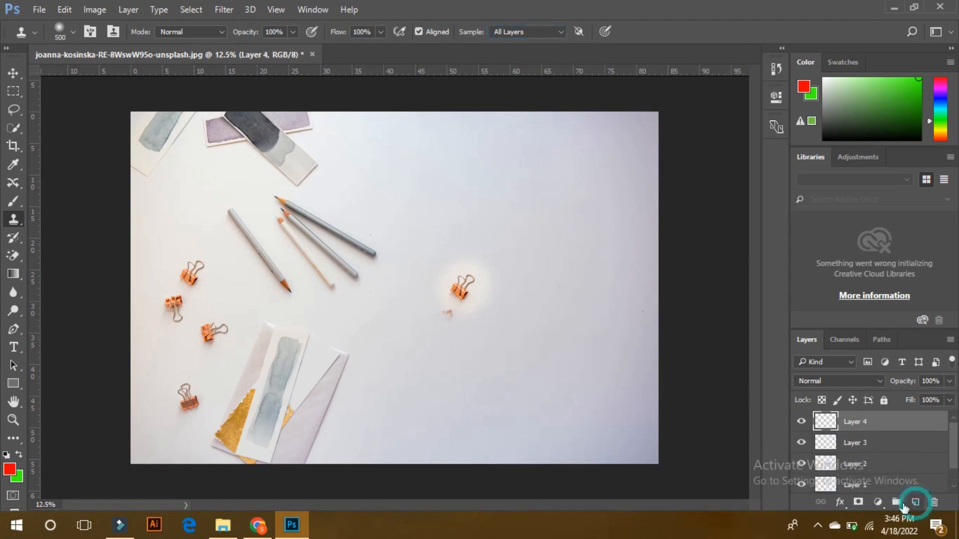
pyautogui.scroll(-1, 867, 460)
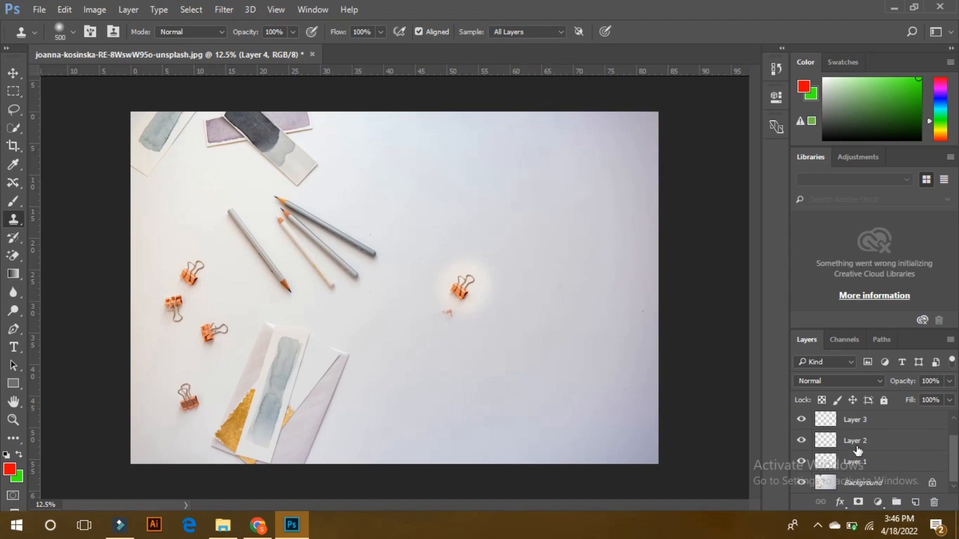
# - Clone the two upper binder clips onto Layer 4, above the earlier cloned clip
pyautogui.keyDown('alt'); pyautogui.click(199, 273); pyautogui.keyUp('alt')
pyautogui.moveTo(511, 199)
pyautogui.mouseDown()
pyautogui.moveTo(507, 216)
pyautogui.moveTo(492, 220)
pyautogui.mouseUp()
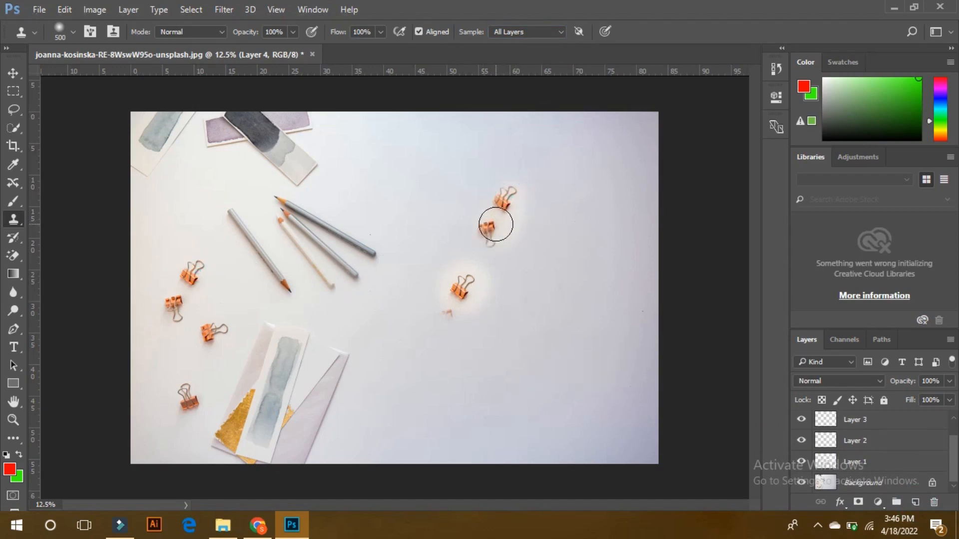
pyautogui.click(524, 33)
pyautogui.click(526, 50)
# - Delete Layers 4, 3, 2 and 1 so that only the Background remains
pyautogui.scroll(1, 854, 432)
pyautogui.click(856, 422)
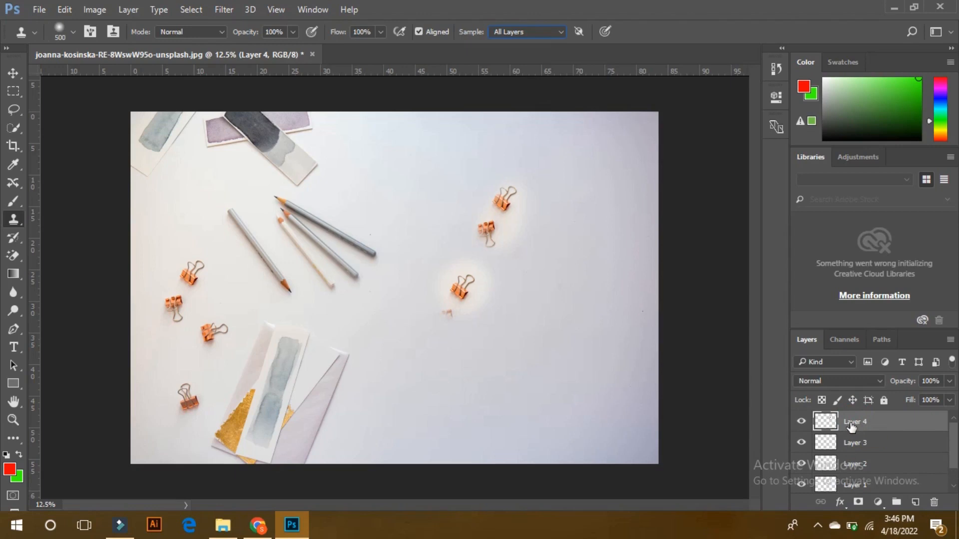
pyautogui.moveTo(870, 435); pyautogui.dragTo(935, 504)
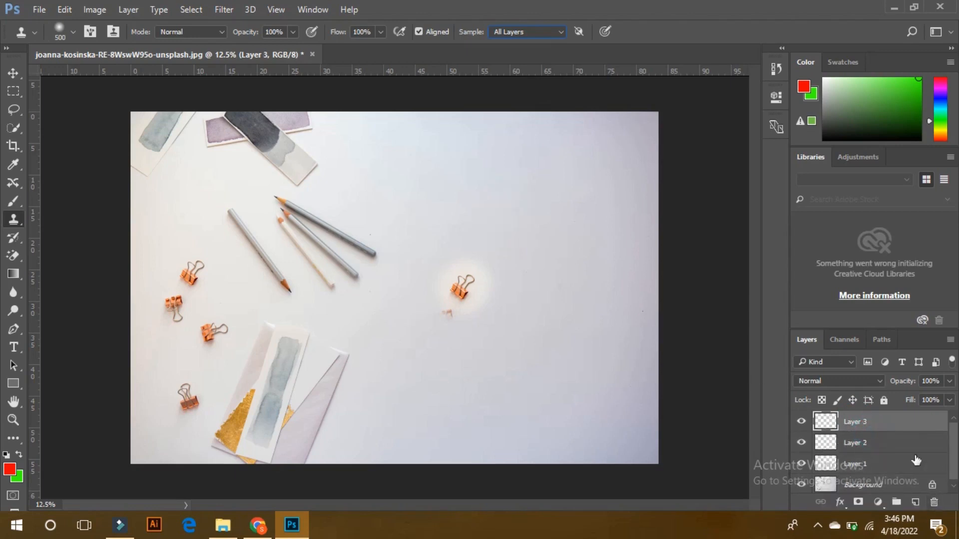
pyautogui.click(933, 503)
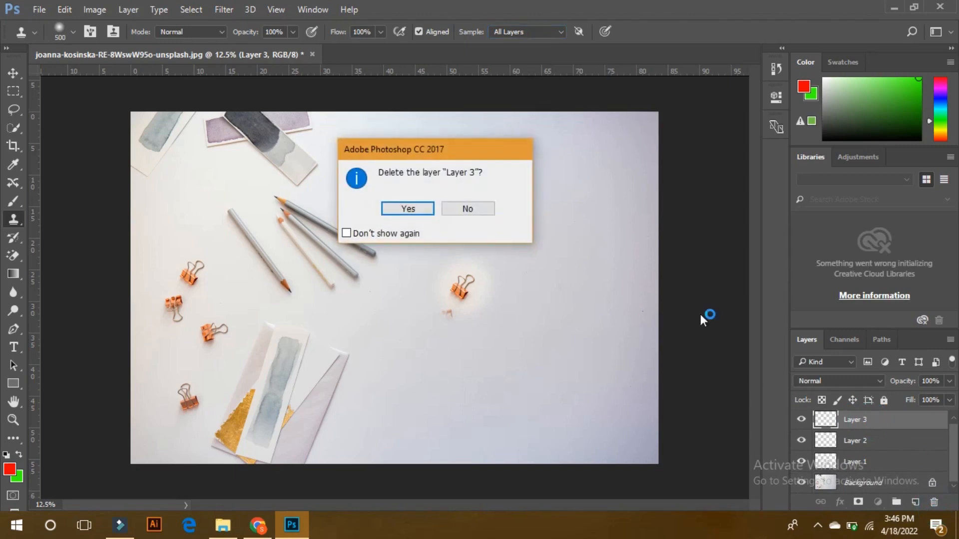
pyautogui.click(408, 209)
pyautogui.moveTo(889, 424); pyautogui.dragTo(936, 504)
pyautogui.click(936, 504)
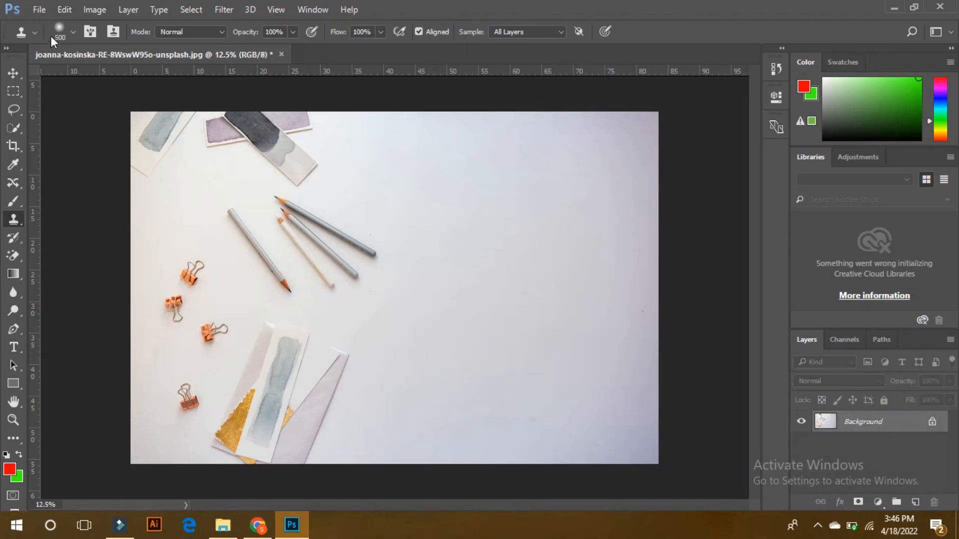
# - Set the Clone Stamp brush size to about 78 px and raise its hardness
pyautogui.click(69, 35)
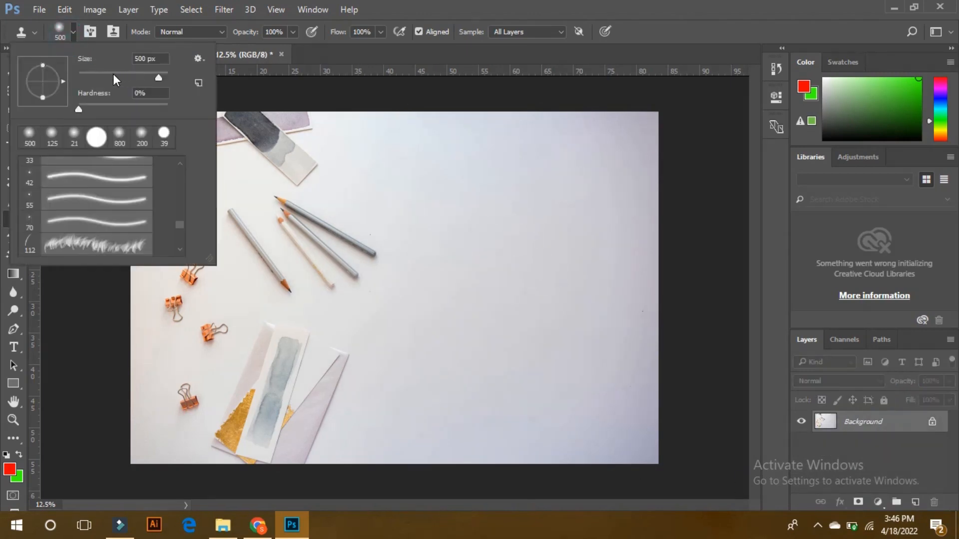
pyautogui.moveTo(165, 77); pyautogui.dragTo(170, 78)
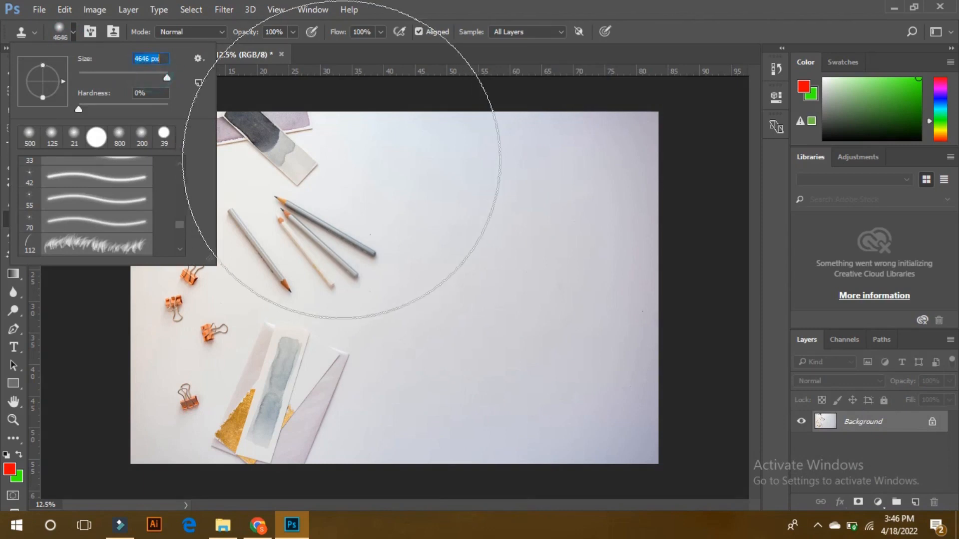
pyautogui.click(113, 109)
pyautogui.moveTo(133, 74); pyautogui.dragTo(113, 77)
pyautogui.press('Return')
pyautogui.click(381, 31)
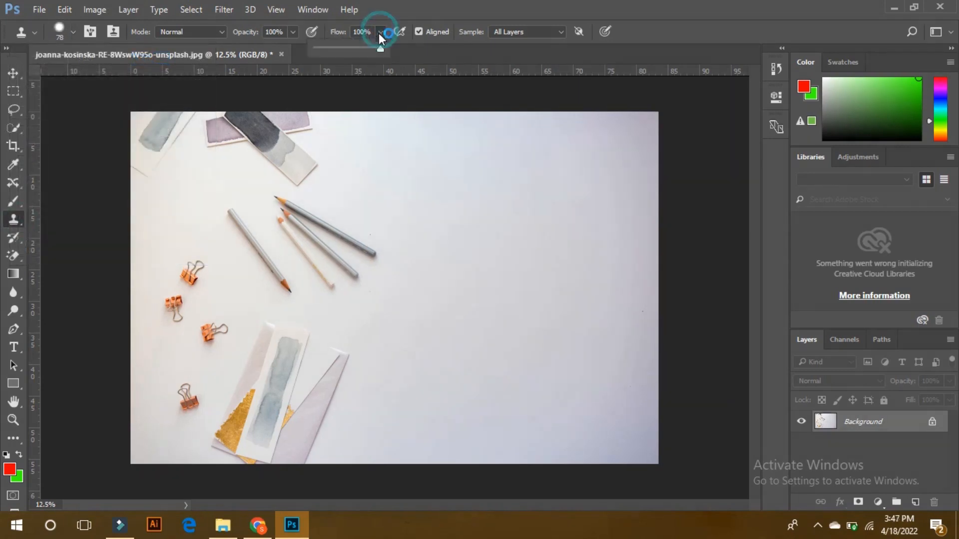
pyautogui.click(379, 30)
pyautogui.click(294, 32)
pyautogui.click(295, 32)
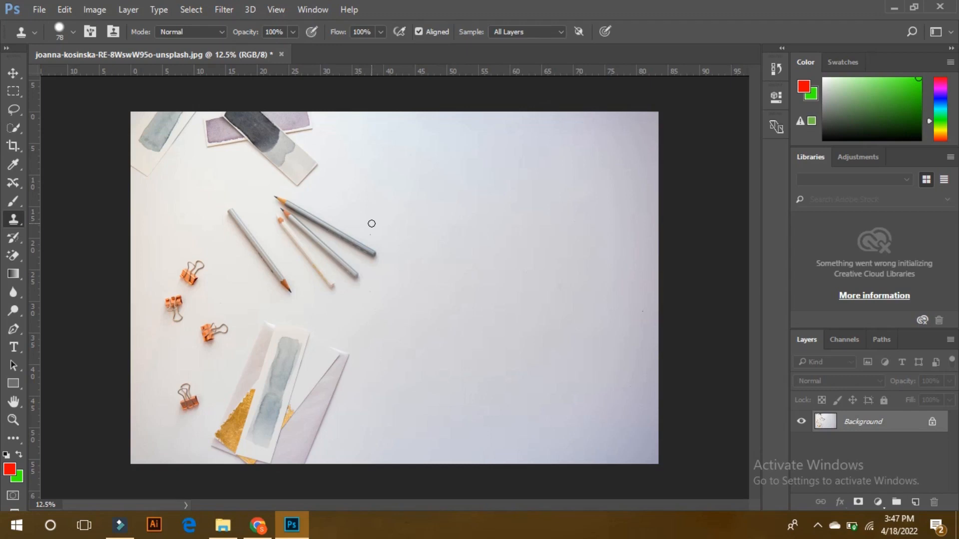
# - Sample the end of the single grey pencil and clone the pencil onto the blank area directly on the Background
pyautogui.keyDown('alt'); pyautogui.click(229, 213); pyautogui.keyUp('alt')
pyautogui.keyDown('alt'); pyautogui.click(233, 213); pyautogui.keyUp('alt')
pyautogui.moveTo(442, 188)
pyautogui.mouseDown()
pyautogui.moveTo(495, 262)
pyautogui.moveTo(487, 248)
pyautogui.moveTo(495, 263)
pyautogui.moveTo(457, 290)
pyautogui.moveTo(435, 275)
pyautogui.moveTo(435, 258)
pyautogui.moveTo(396, 269)
pyautogui.moveTo(402, 242)
pyautogui.moveTo(414, 309)
pyautogui.moveTo(426, 309)
pyautogui.moveTo(414, 317)
pyautogui.moveTo(429, 313)
pyautogui.moveTo(407, 308)
pyautogui.moveTo(417, 291)
pyautogui.moveTo(424, 310)
pyautogui.moveTo(415, 309)
pyautogui.moveTo(426, 302)
pyautogui.moveTo(421, 278)
pyautogui.moveTo(426, 311)
pyautogui.moveTo(405, 322)
pyautogui.moveTo(411, 316)
pyautogui.moveTo(410, 335)
pyautogui.moveTo(488, 328)
pyautogui.moveTo(479, 348)
pyautogui.moveTo(504, 355)
pyautogui.moveTo(505, 323)
pyautogui.moveTo(557, 292)
pyautogui.mouseUp()
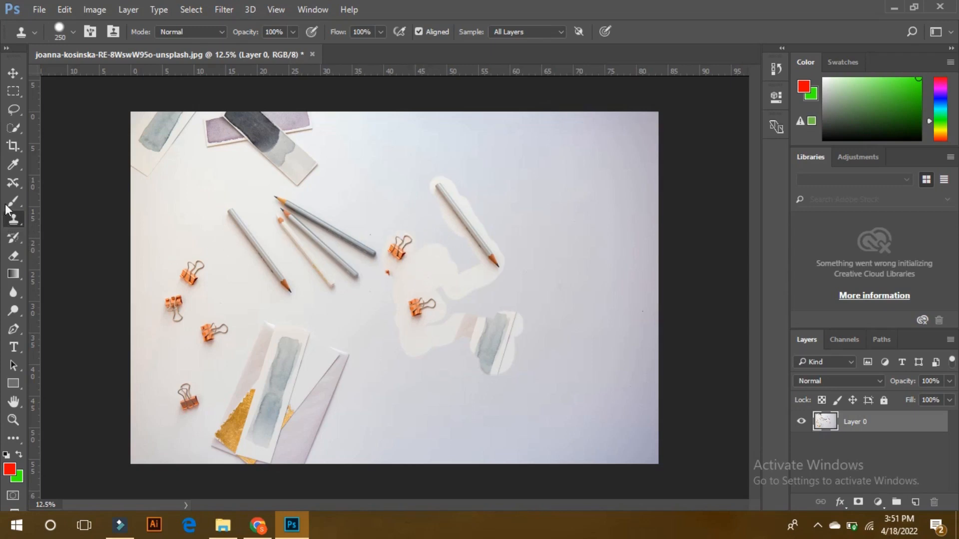
# - Try to erase the pale halo around the cloned pencil on the photo's own layer, and undo the erasing
pyautogui.click(14, 256)
pyautogui.moveTo(451, 270)
pyautogui.mouseDown()
pyautogui.moveTo(415, 203)
pyautogui.moveTo(412, 178)
pyautogui.moveTo(429, 160)
pyautogui.moveTo(489, 220)
pyautogui.moveTo(514, 275)
pyautogui.moveTo(507, 293)
pyautogui.moveTo(481, 287)
pyautogui.moveTo(429, 224)
pyautogui.mouseUp()
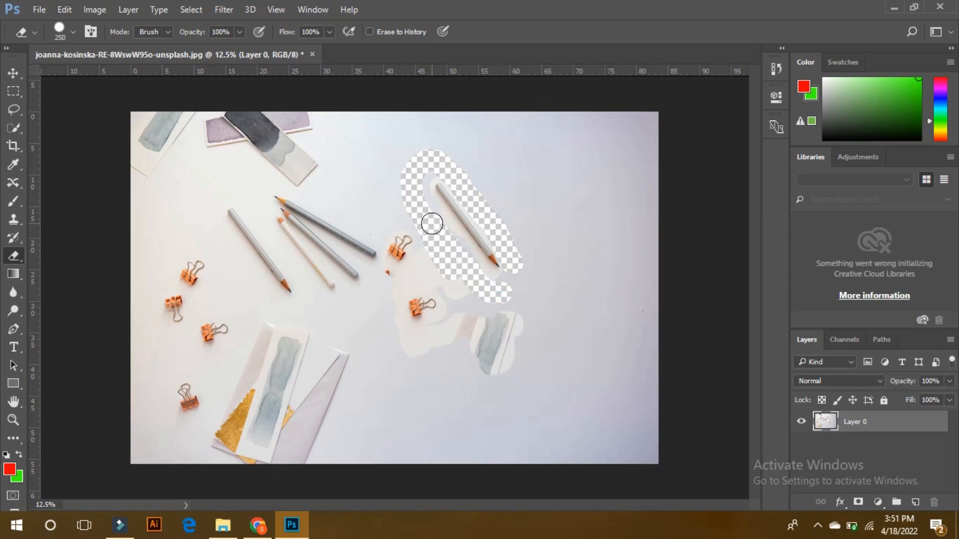
pyautogui.hotkey('ctrl', 'alt', 'z')
pyautogui.hotkey('ctrl', 'alt', 'z')
pyautogui.hotkey('ctrl', 'alt', 'z')
pyautogui.hotkey('ctrl', 'alt', 'z')
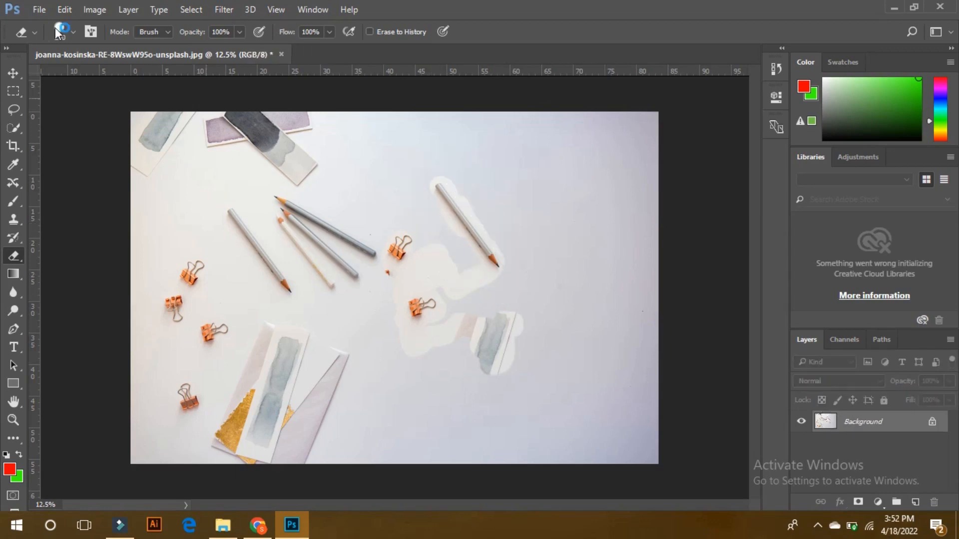
# - Revert the photo to its saved state and create a new empty layer above the Background
pyautogui.click(38, 8)
pyautogui.click(74, 189)
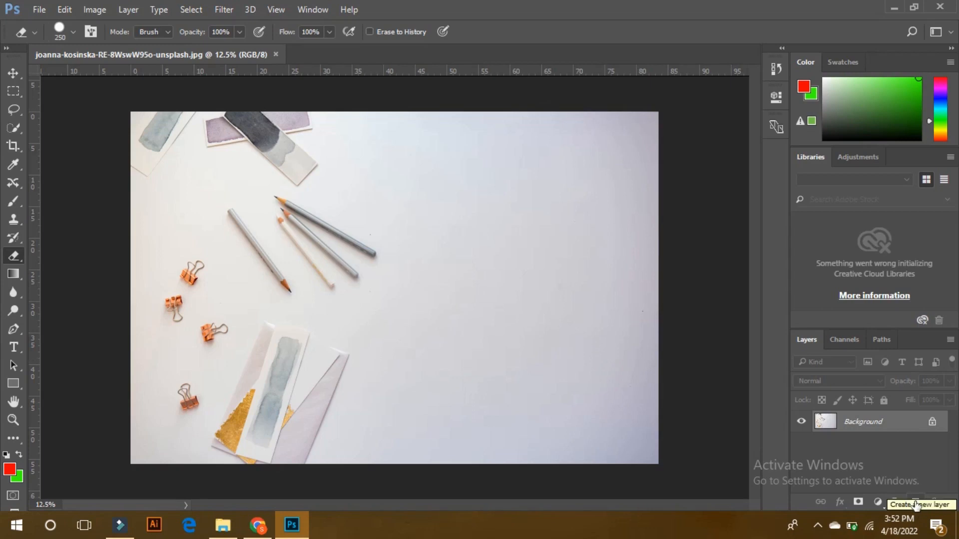
pyautogui.click(916, 503)
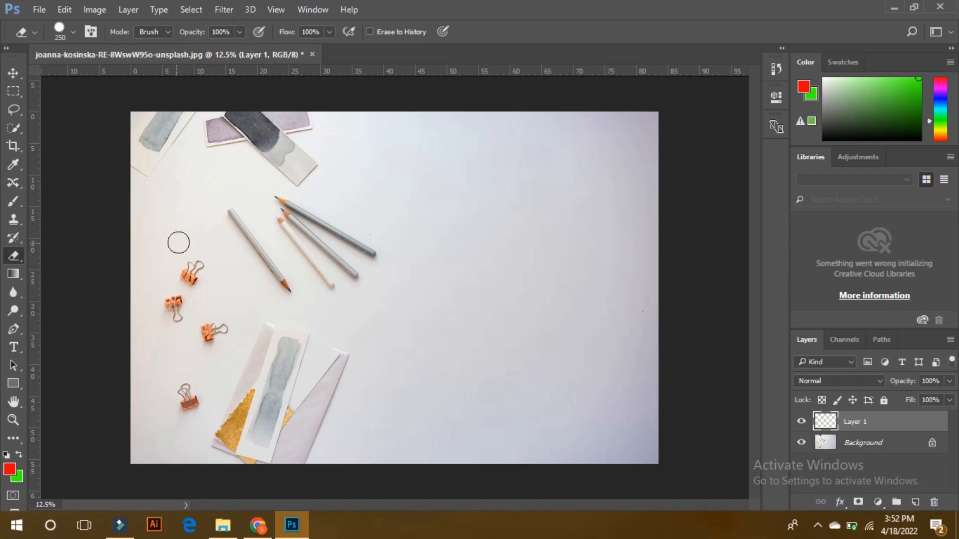
# - Clone the single grey pencil onto the blank area of the photo on Layer 1 with the Clone Stamp
pyautogui.click(13, 219)
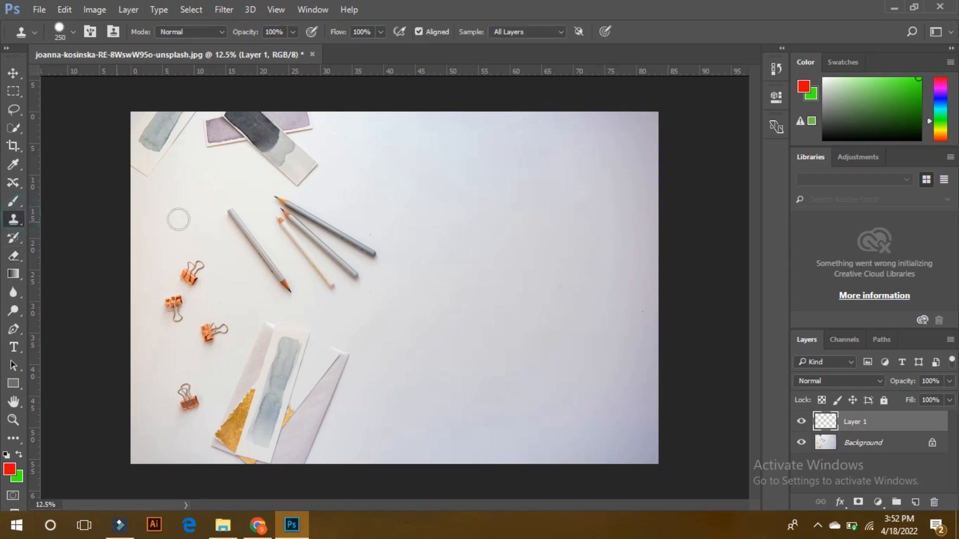
pyautogui.keyDown('alt'); pyautogui.click(233, 216); pyautogui.keyUp('alt')
pyautogui.click(375, 220)
pyautogui.hotkey('ctrl', 'z')
pyautogui.moveTo(482, 204)
pyautogui.mouseDown()
pyautogui.moveTo(541, 283)
pyautogui.moveTo(487, 202)
pyautogui.moveTo(540, 277)
pyautogui.mouseUp()
# - Transform the cloned pencil on Layer 1, scaling it to about 147% and rotating it about 68°
pyautogui.click(13, 73)
pyautogui.moveTo(533, 268)
pyautogui.mouseDown()
pyautogui.moveTo(550, 247)
pyautogui.moveTo(539, 282)
pyautogui.moveTo(532, 274)
pyautogui.moveTo(553, 265)
pyautogui.moveTo(525, 270)
pyautogui.moveTo(534, 272)
pyautogui.mouseUp()
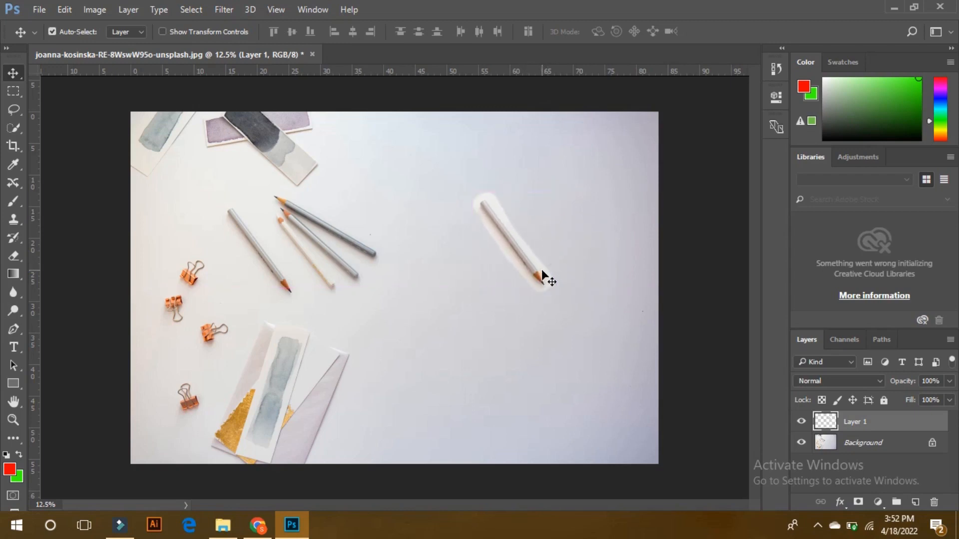
pyautogui.hotkey('ctrl', 't')
pyautogui.moveTo(582, 204)
pyautogui.mouseDown()
pyautogui.moveTo(589, 230)
pyautogui.moveTo(579, 273)
pyautogui.moveTo(560, 245)
pyautogui.mouseUp()
pyautogui.moveTo(546, 185)
pyautogui.mouseDown()
pyautogui.moveTo(502, 247)
pyautogui.moveTo(502, 272)
pyautogui.moveTo(494, 235)
pyautogui.moveTo(522, 197)
pyautogui.mouseUp()
pyautogui.moveTo(508, 248); pyautogui.dragTo(537, 236)
pyautogui.press('Return')
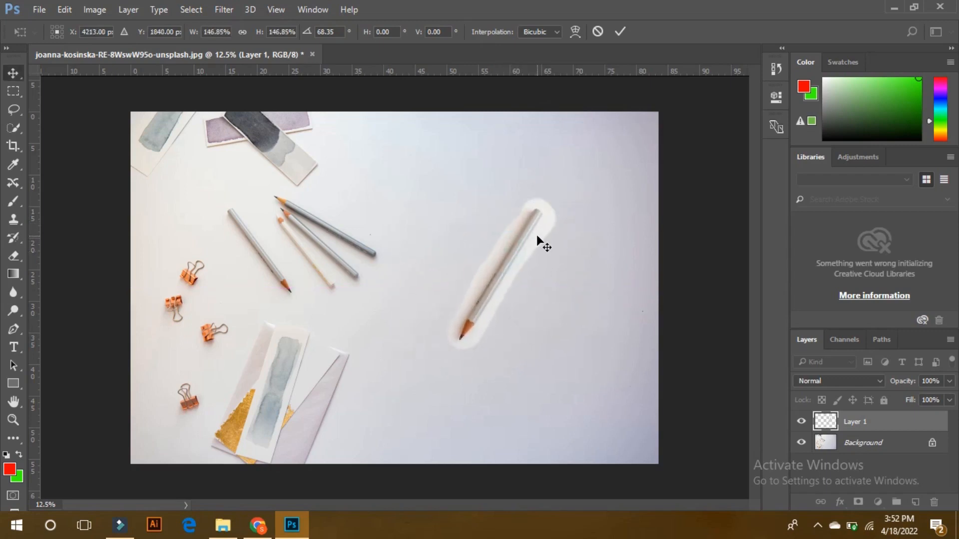
# - Erase the pale halo along both sides and around both ends of the cloned pencil on Layer 1
pyautogui.press('e')
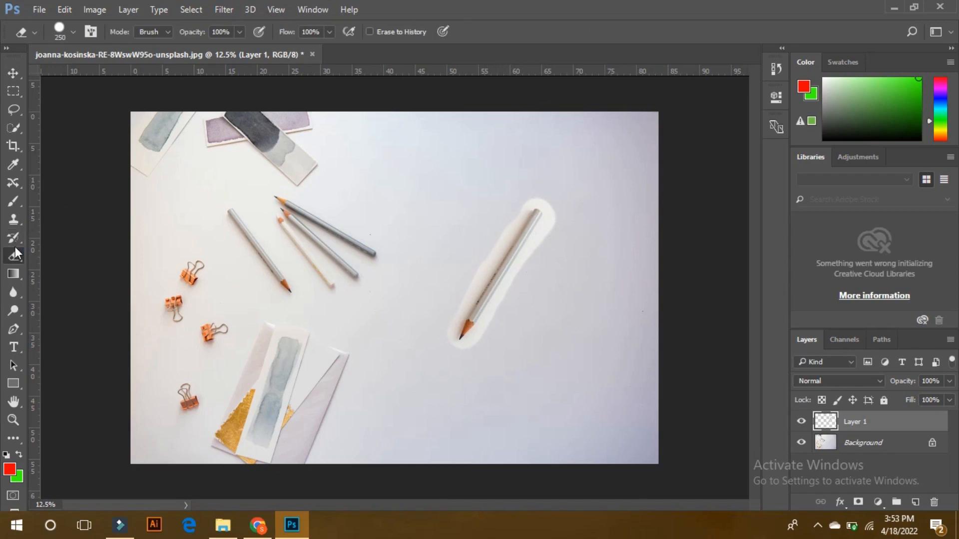
pyautogui.click(488, 328)
pyautogui.moveTo(551, 223); pyautogui.dragTo(552, 207)
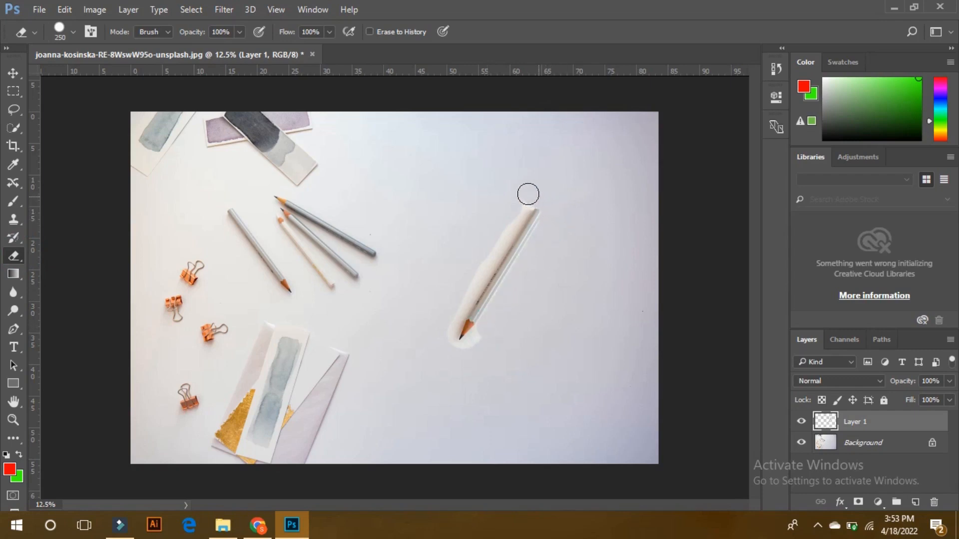
pyautogui.click(526, 205)
pyautogui.click(455, 313)
pyautogui.keyDown('shift'); pyautogui.click(456, 313); pyautogui.keyUp('shift')
pyautogui.keyDown('shift'); pyautogui.click(445, 339); pyautogui.keyUp('shift')
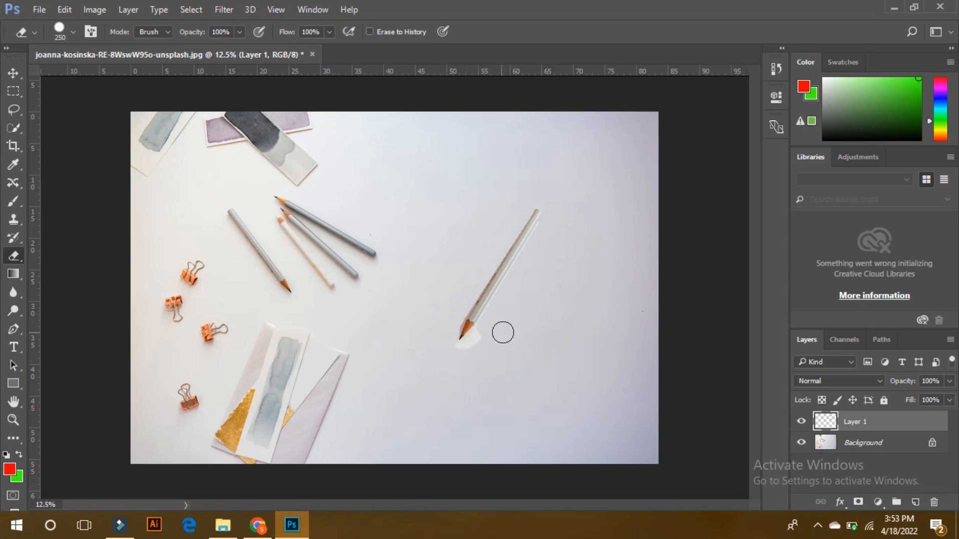
pyautogui.moveTo(484, 332); pyautogui.dragTo(462, 352)
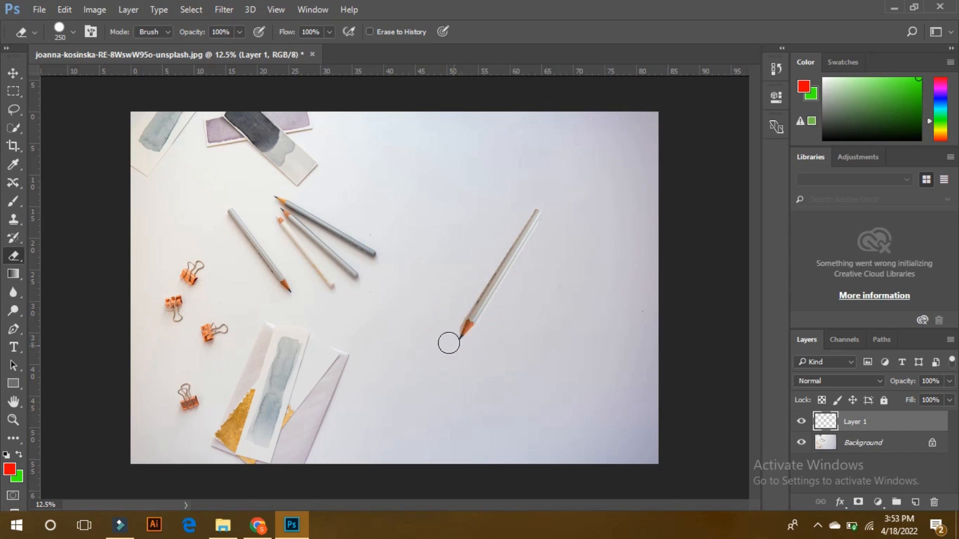
pyautogui.moveTo(456, 312); pyautogui.dragTo(452, 331)
pyautogui.moveTo(450, 332); pyautogui.dragTo(444, 371)
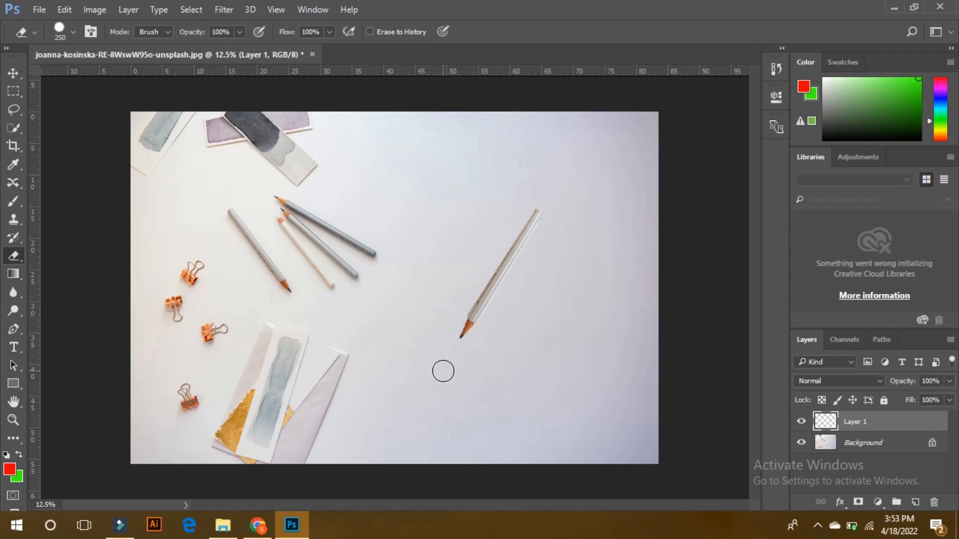